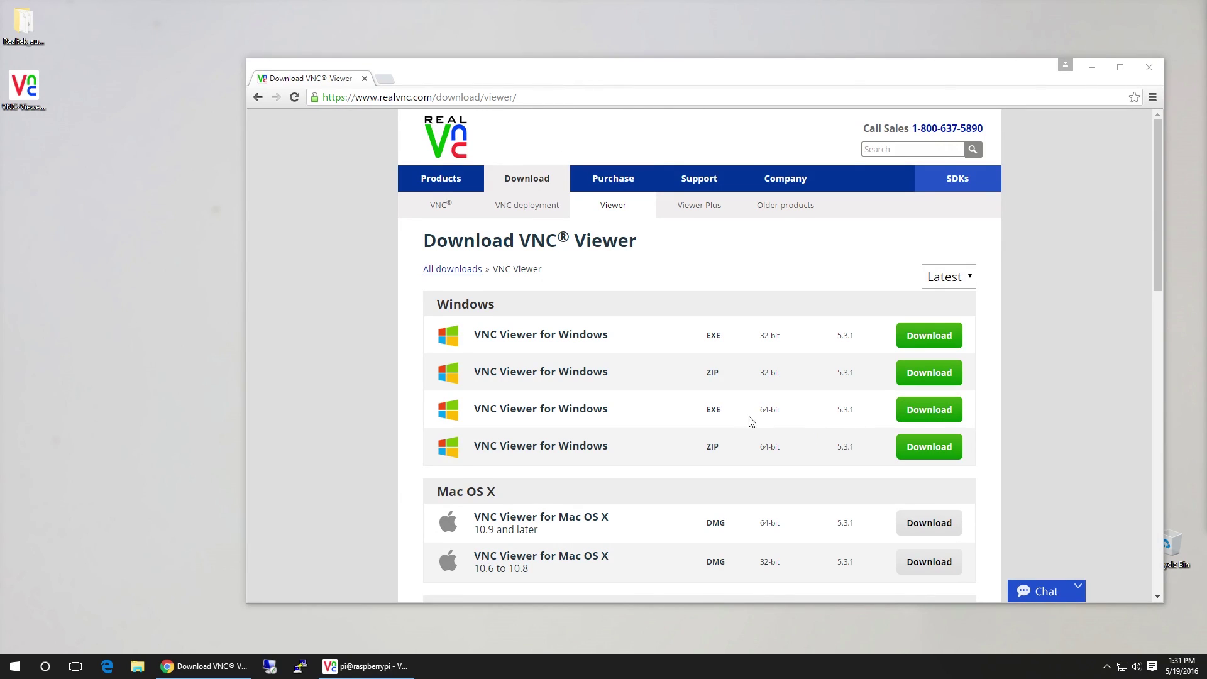
Highlight the EXE label on the download page, then select the VNC Viewer installer on the desktop
mouse_move(697, 421)
left_mouse_down()
mouse_move(714, 422)
mouse_move(695, 413)
left_mouse_up()
left_click(717, 411)
left_click(724, 415)
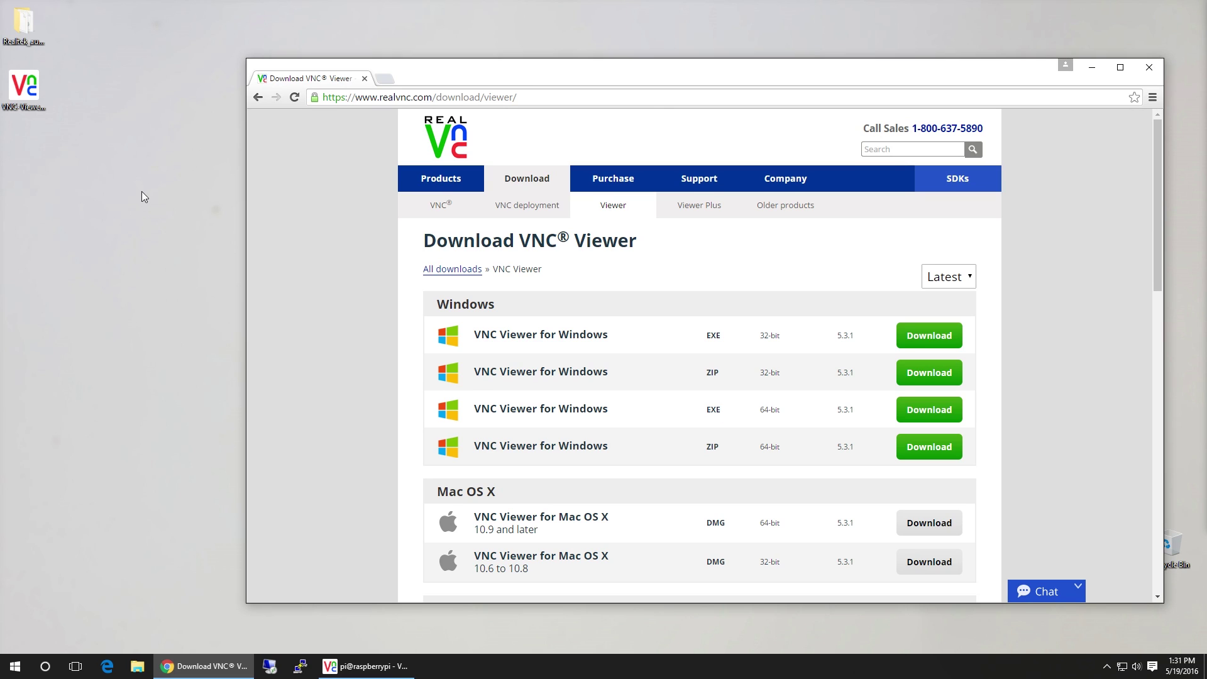
left_click(30, 96)
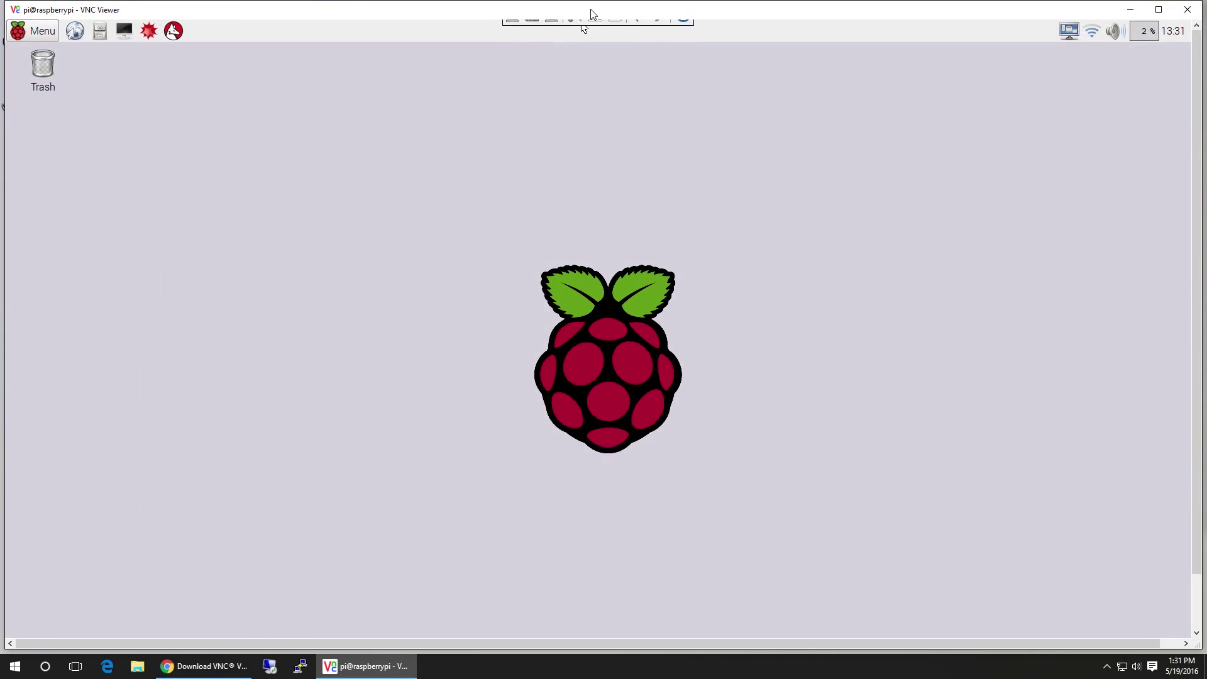
Make the Pi desktop full screen and run sudo apt-get update in a Pi terminal
mouse_move(557, 32)
left_click(595, 32)
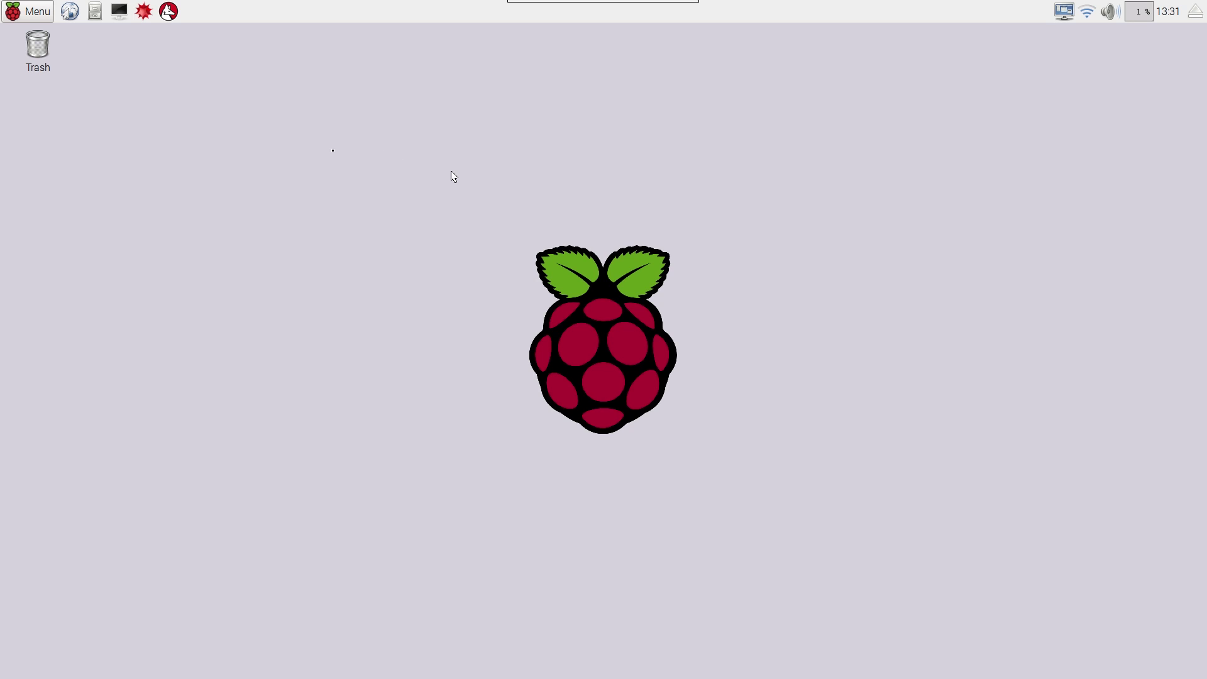
left_click(118, 12)
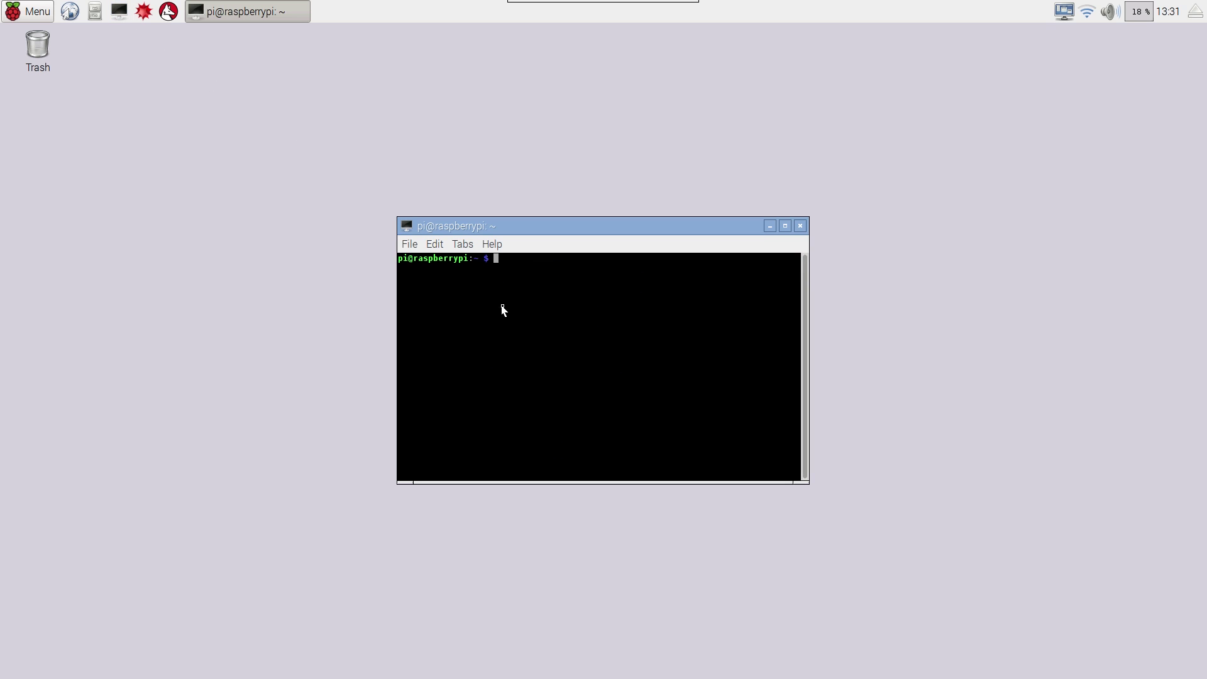
type("sudo apt-get update")
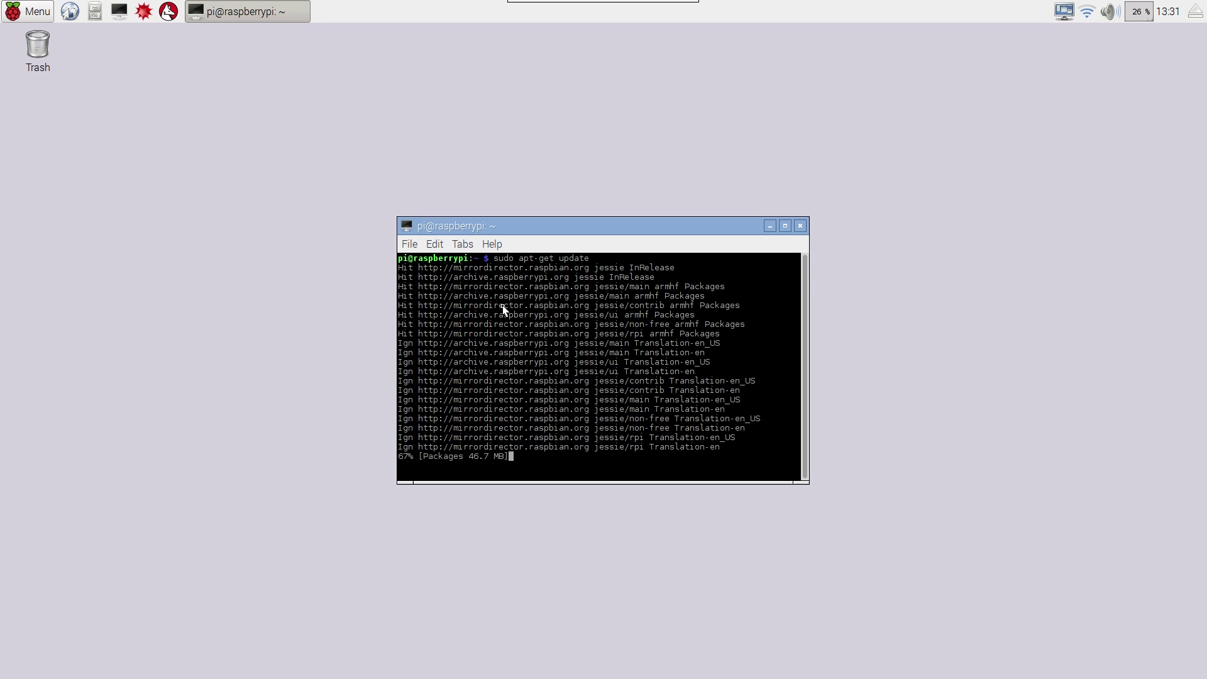
left_click(657, 268)
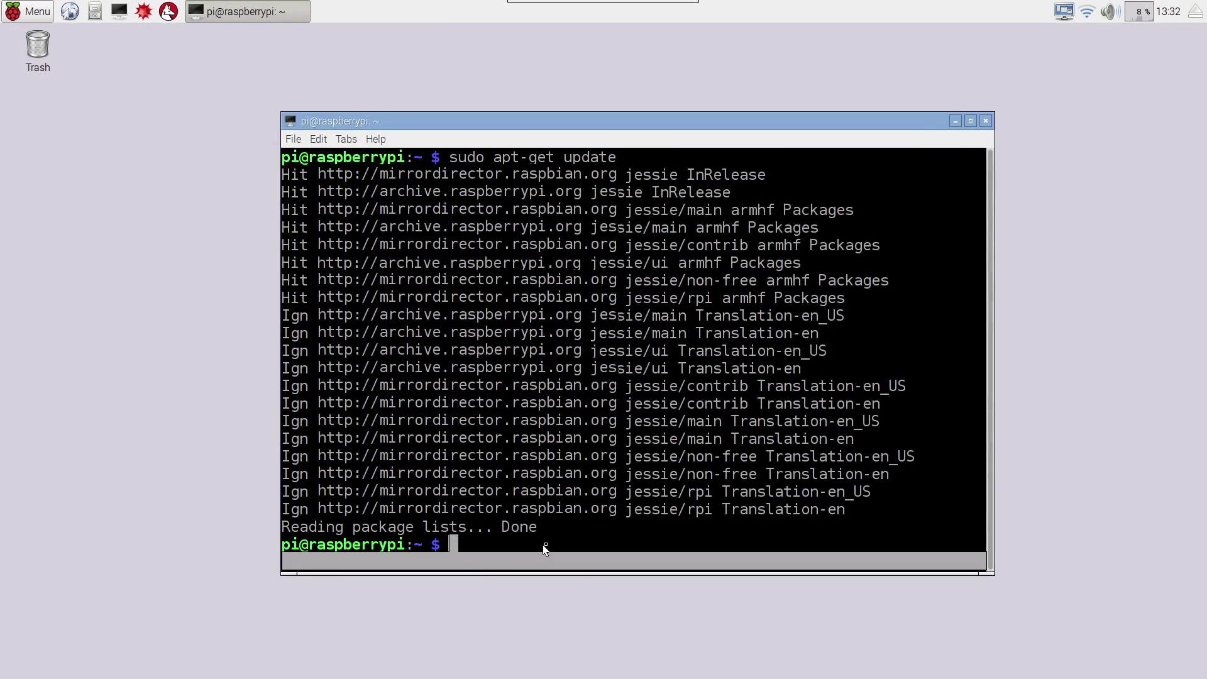
Enlarge the terminal font and run sudo apt-get install vino dconf-editor
double_click(544, 545)
type("sudo a")
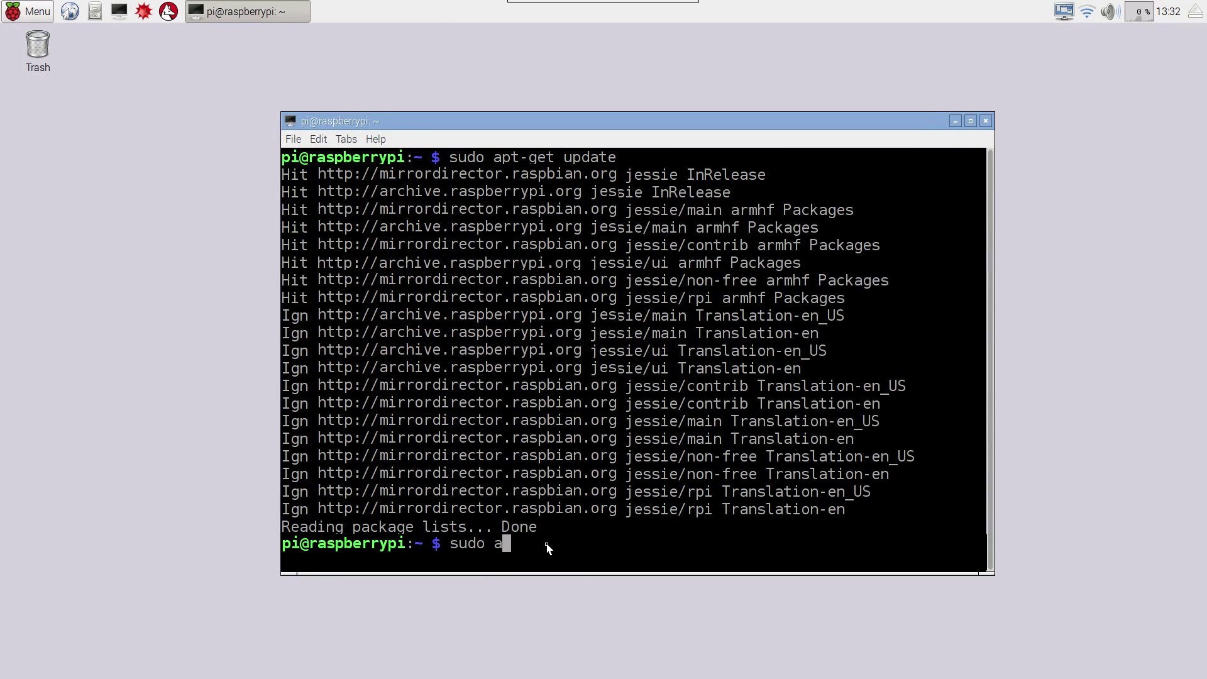
type("pt-get install vin")
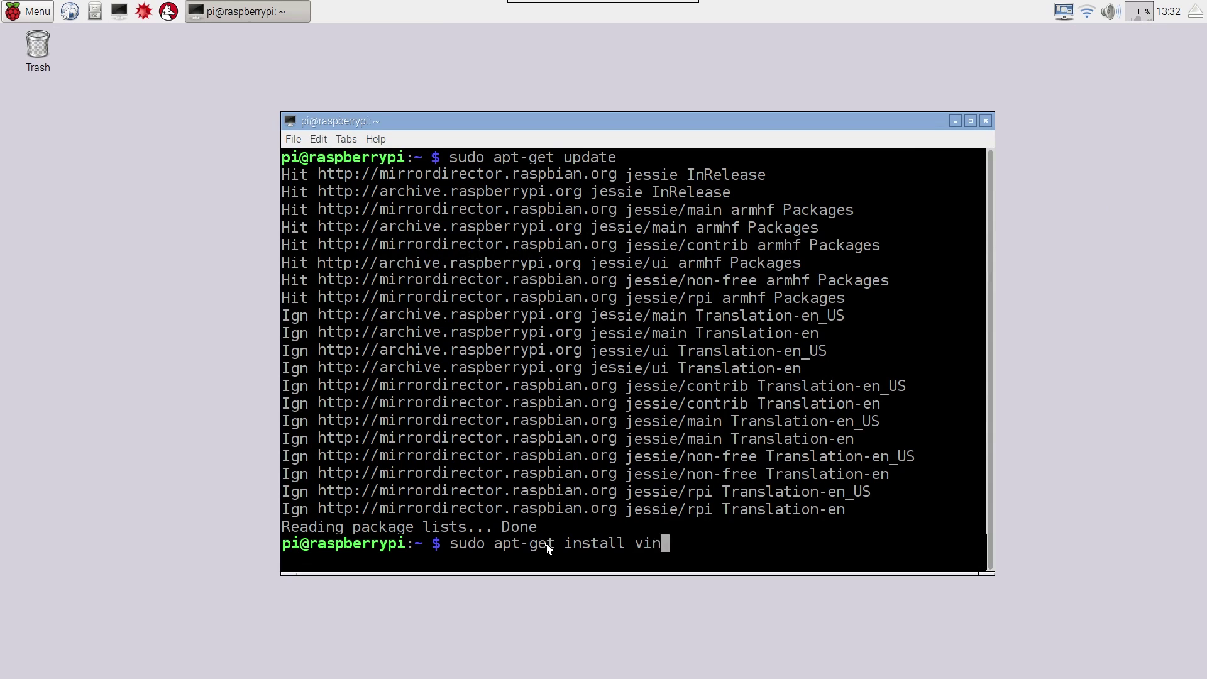
type("o dfconf")
key("BackSpace")
key("BackSpace")
key("BackSpace")
key("BackSpace")
key("BackSpace")
type("conf-")
key("Tab")
key("Tab")
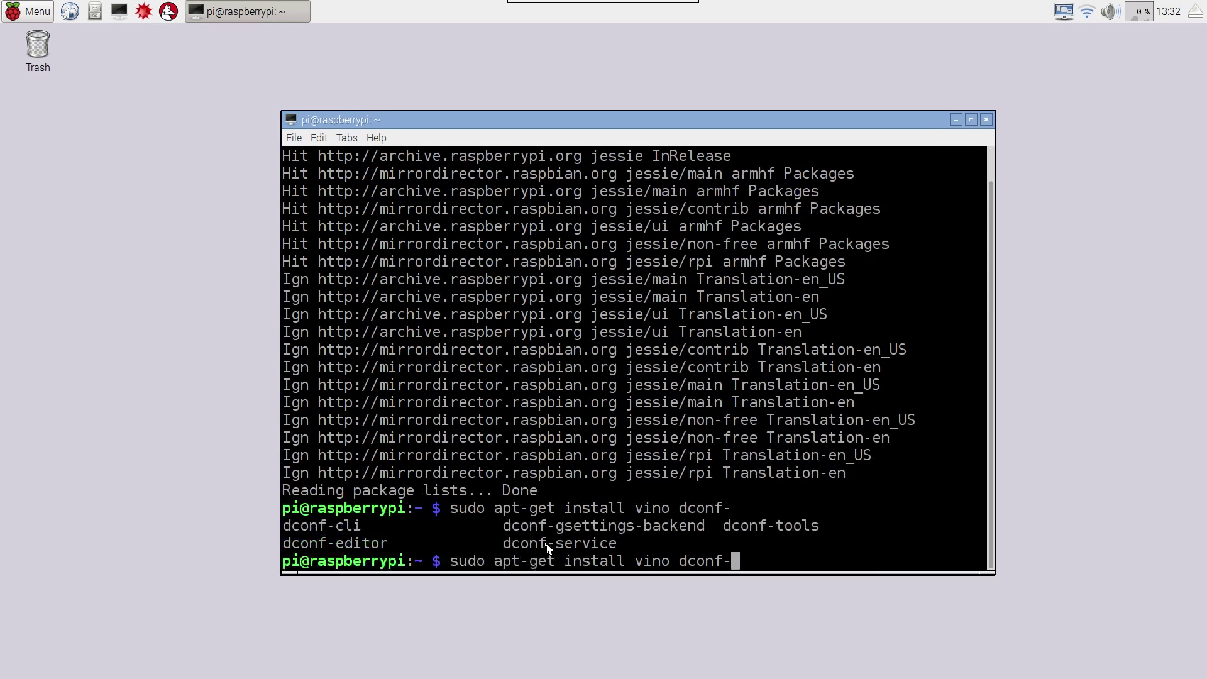
type("editor")
key("Return")
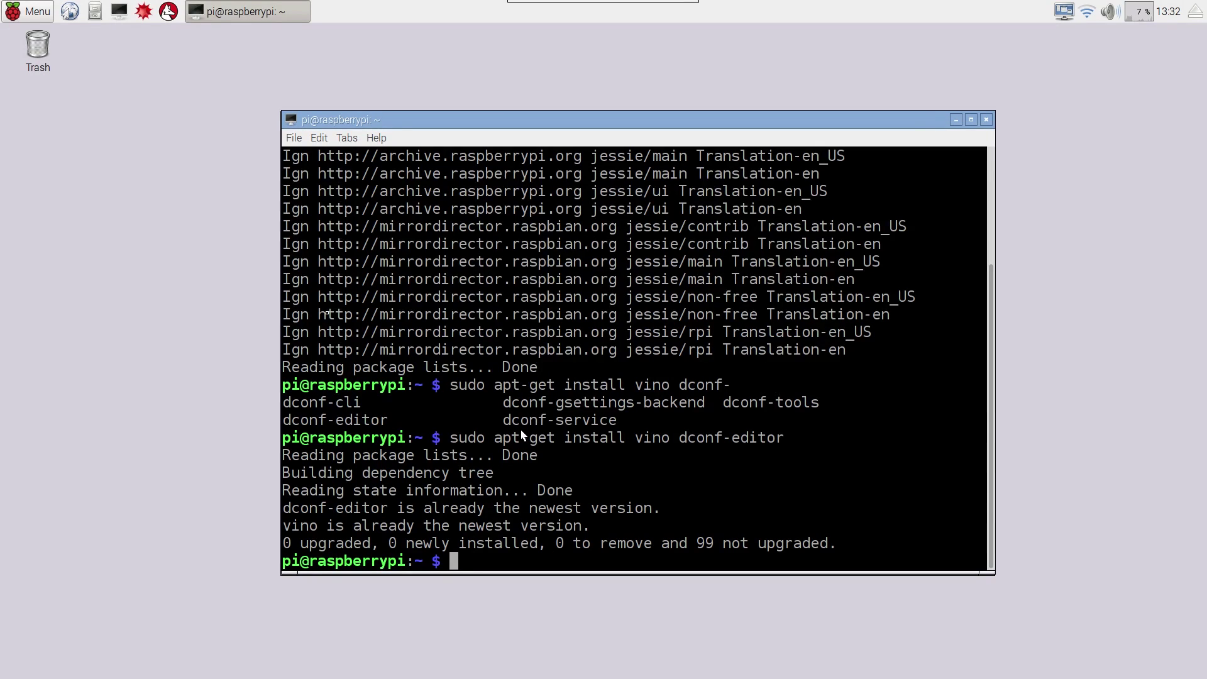
left_click(28, 12)
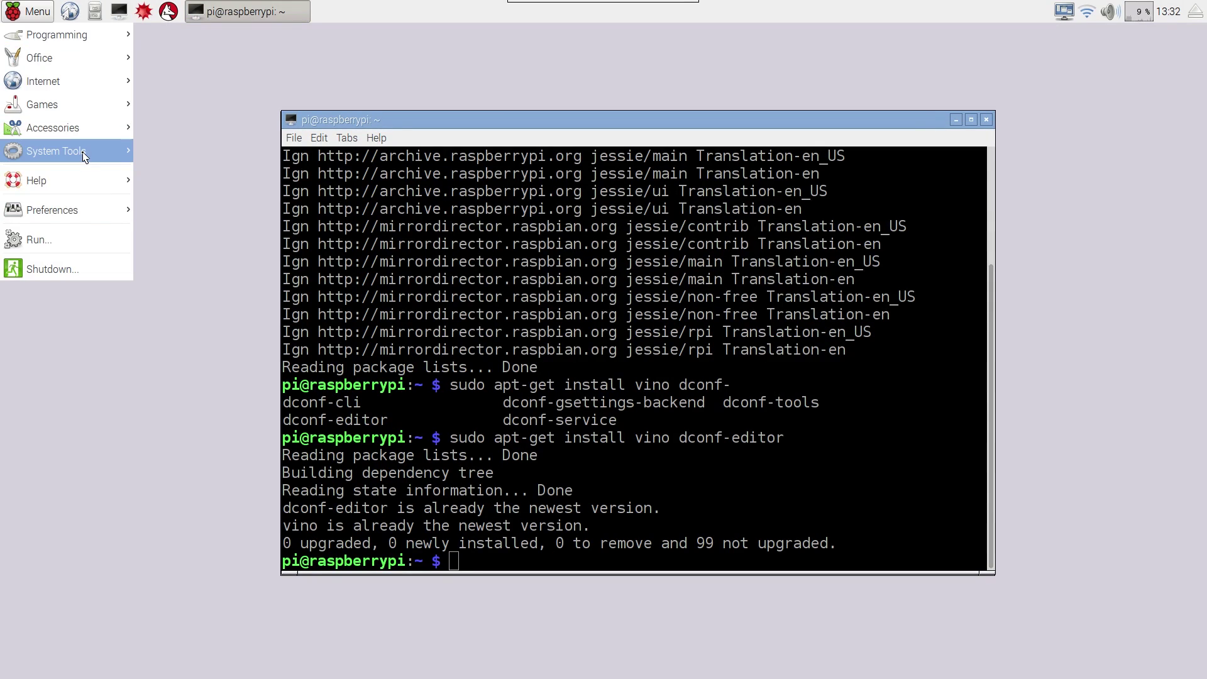
Launch dconf Editor from System Tools and move its window over the terminal
mouse_move(82, 152)
left_click(194, 152)
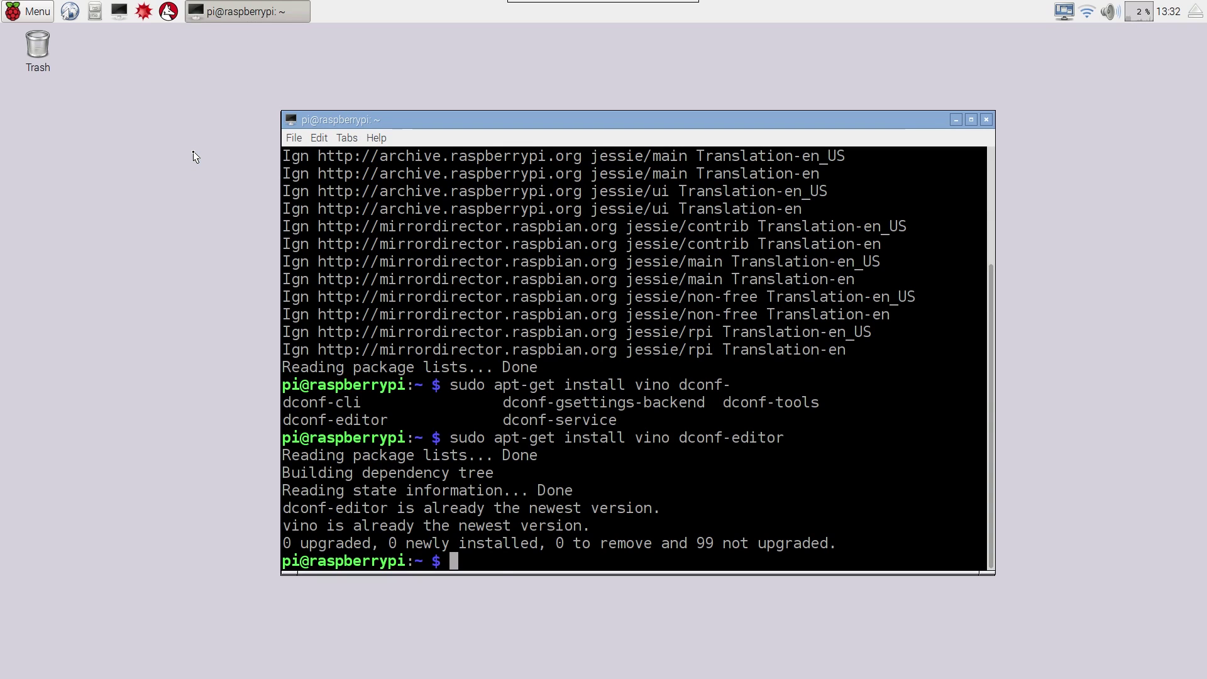
left_click_drag(298, 288, 618, 129)
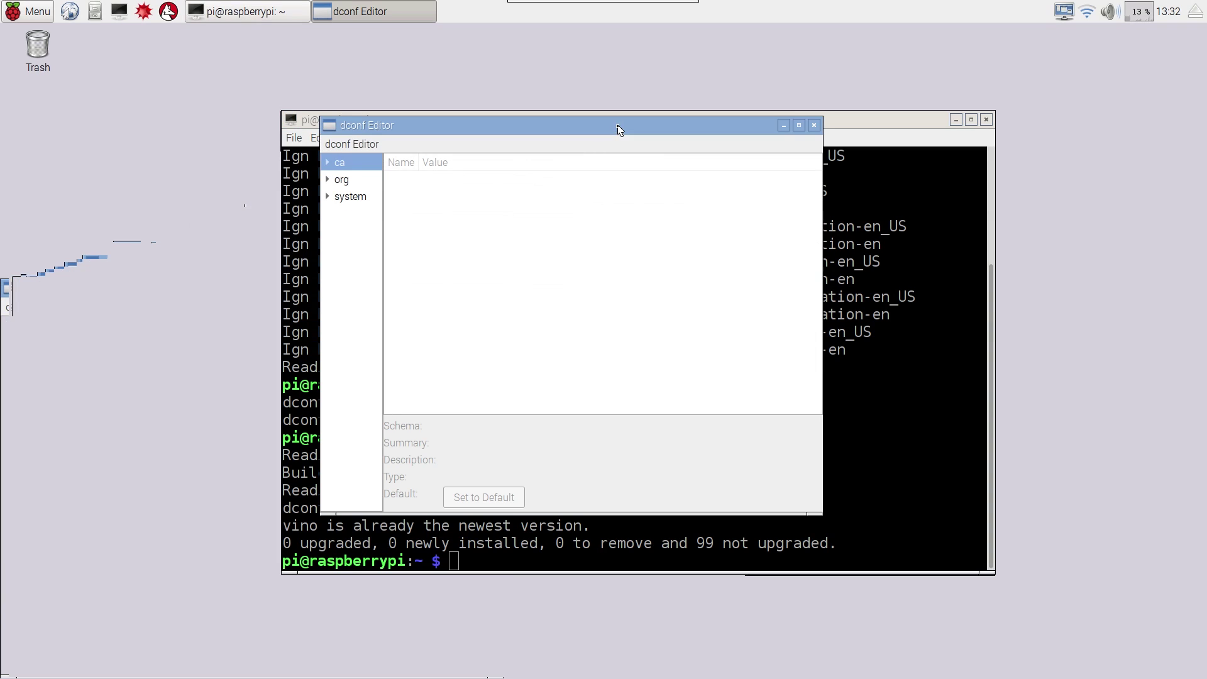
Expand org > gnome > desktop and display the remote-access keys
left_click(328, 180)
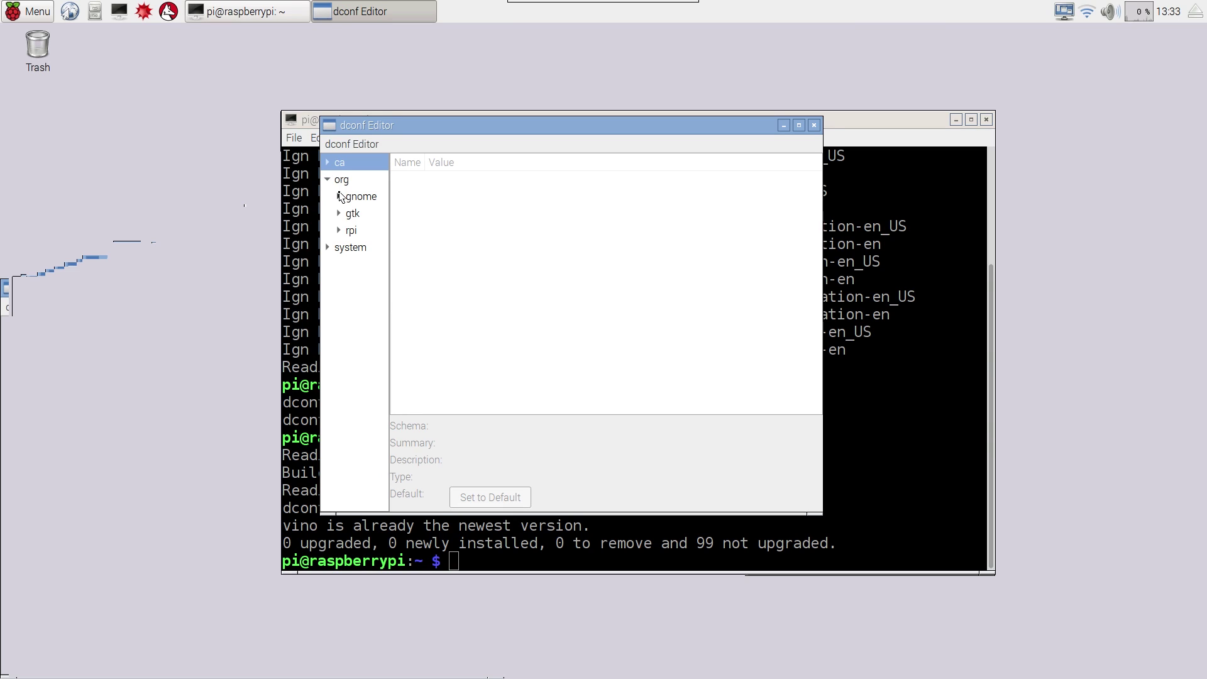
left_click(339, 196)
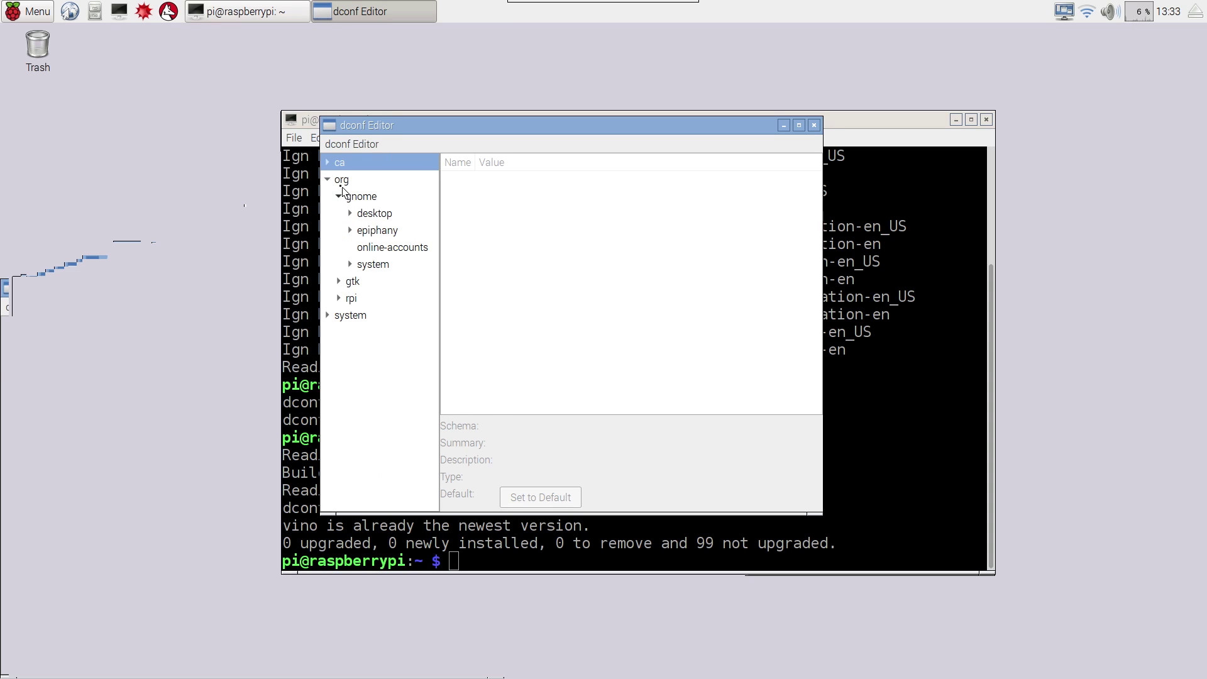
left_click(334, 184)
left_click(371, 201)
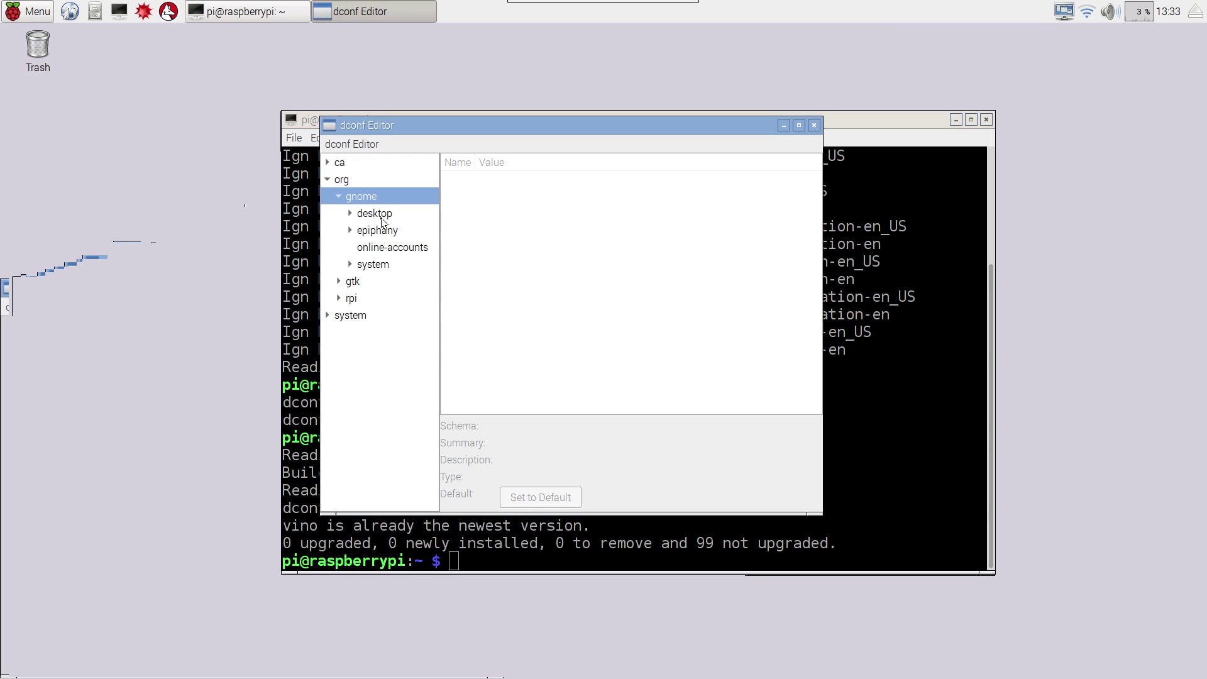
left_click(371, 214)
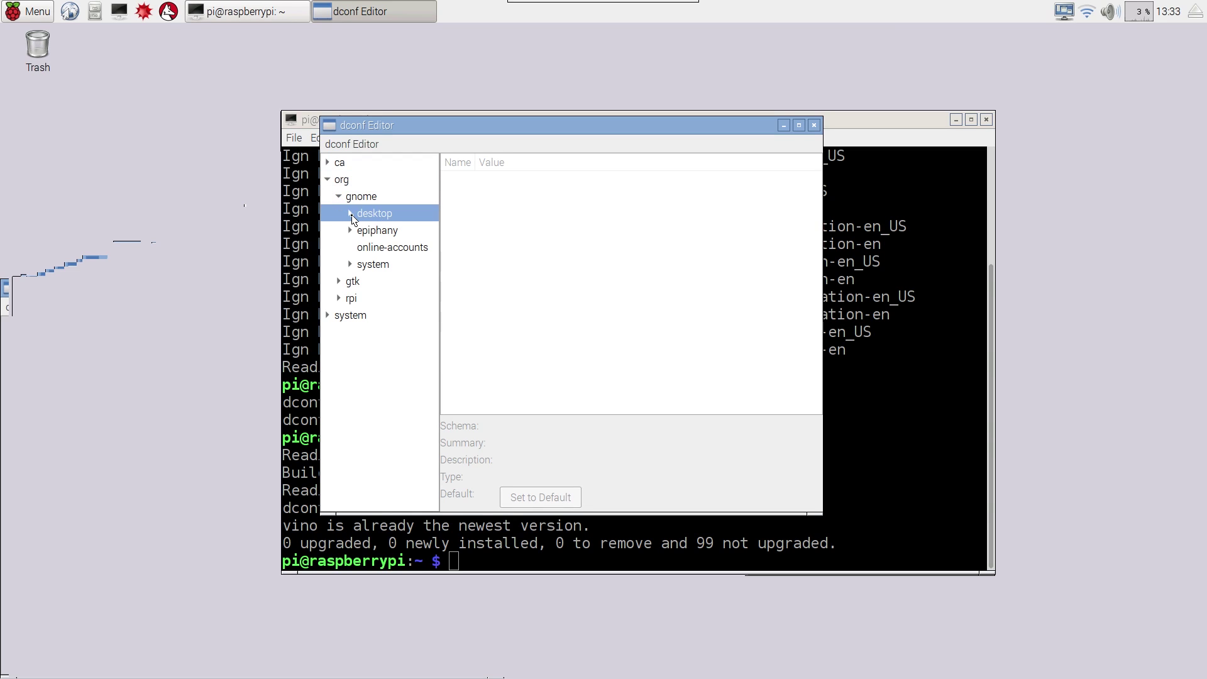
left_click(350, 214)
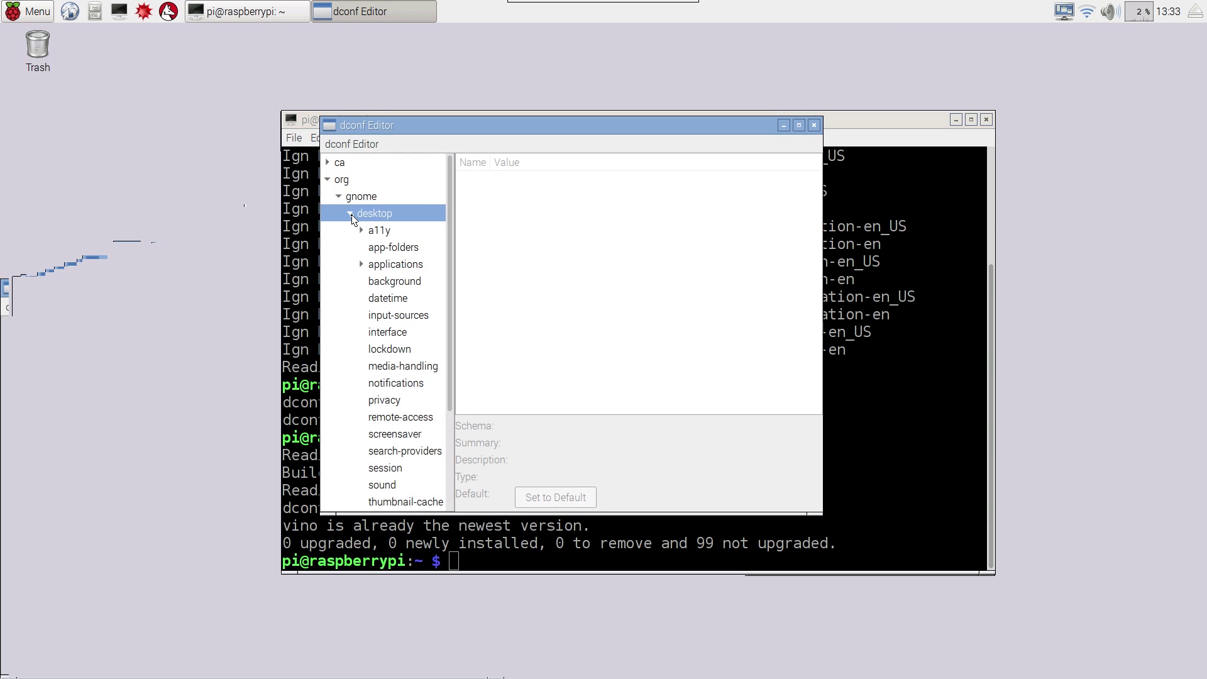
left_click(396, 420)
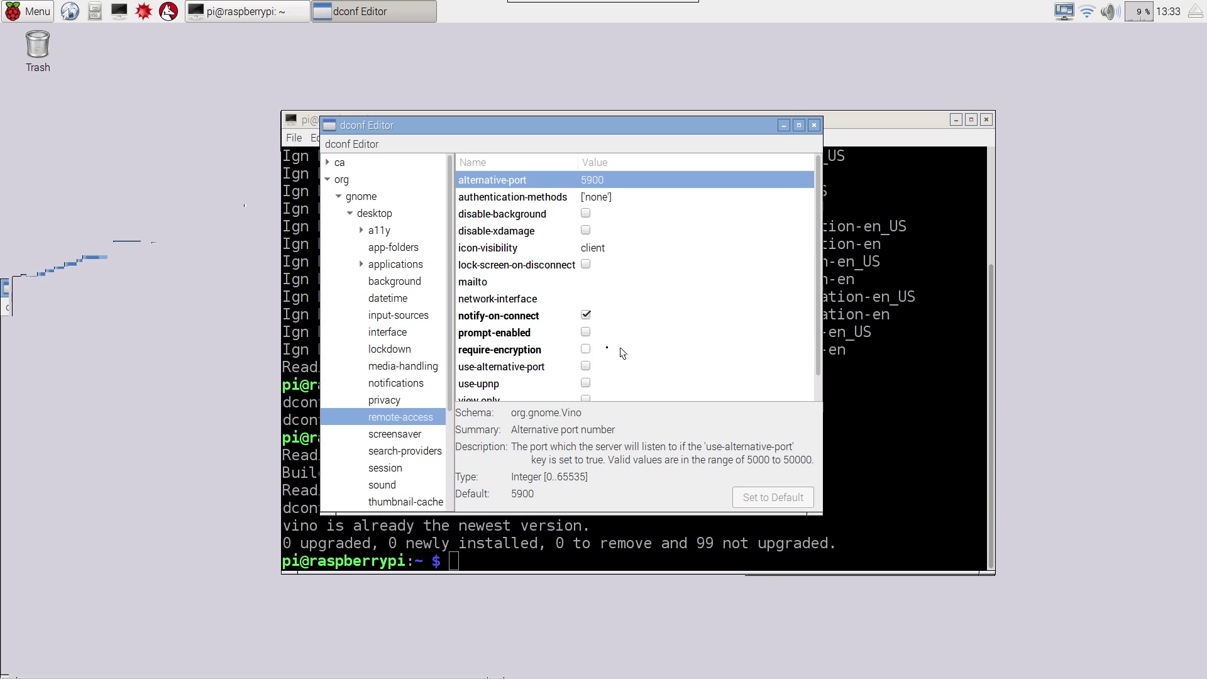
Uncheck prompt-enabled and require-encryption, then close dconf Editor
left_click(531, 339)
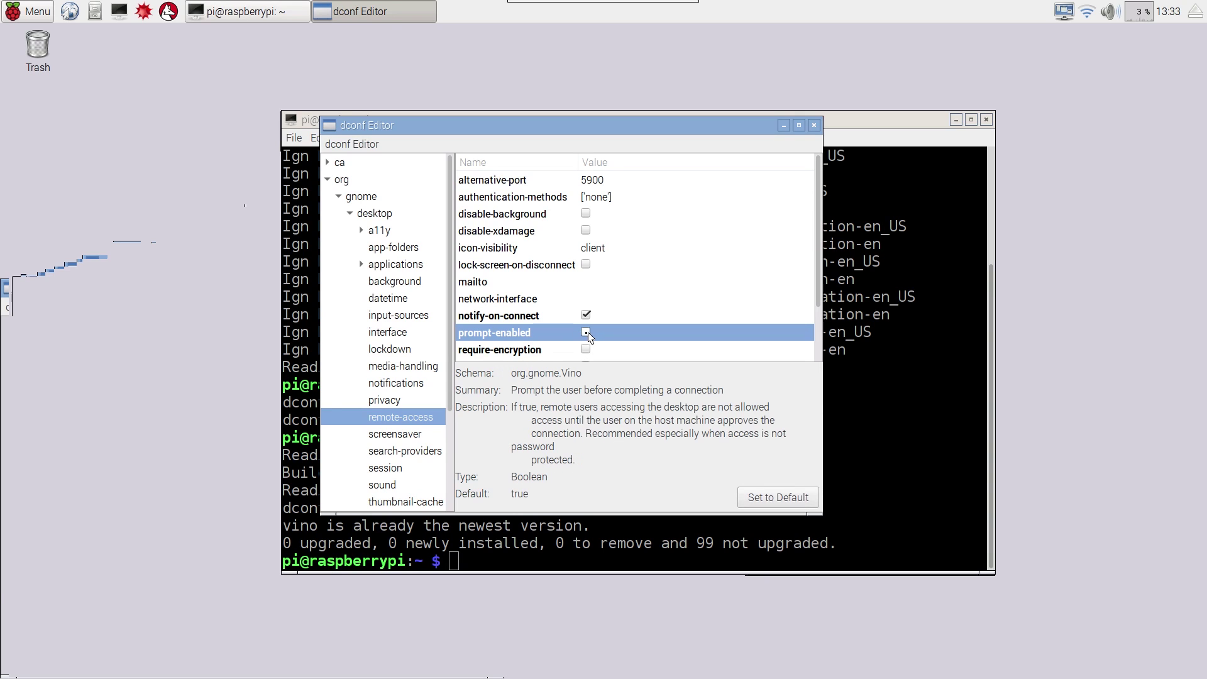
left_click(591, 351)
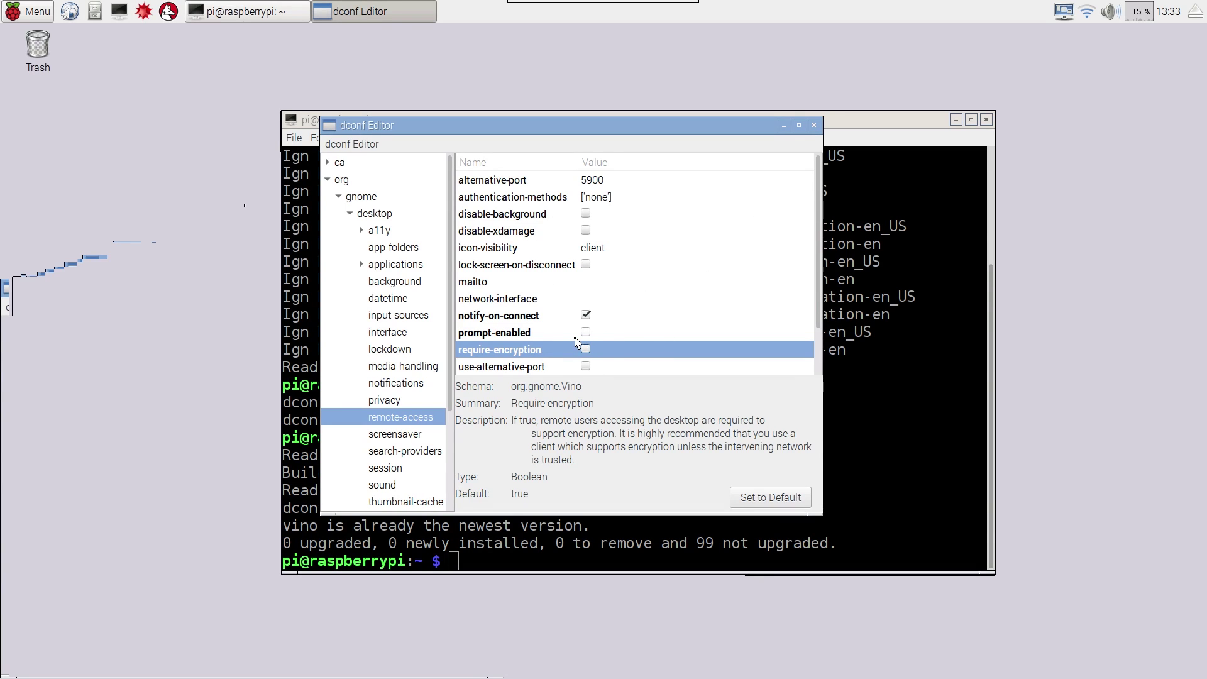
scroll(668, 353, "down", 2)
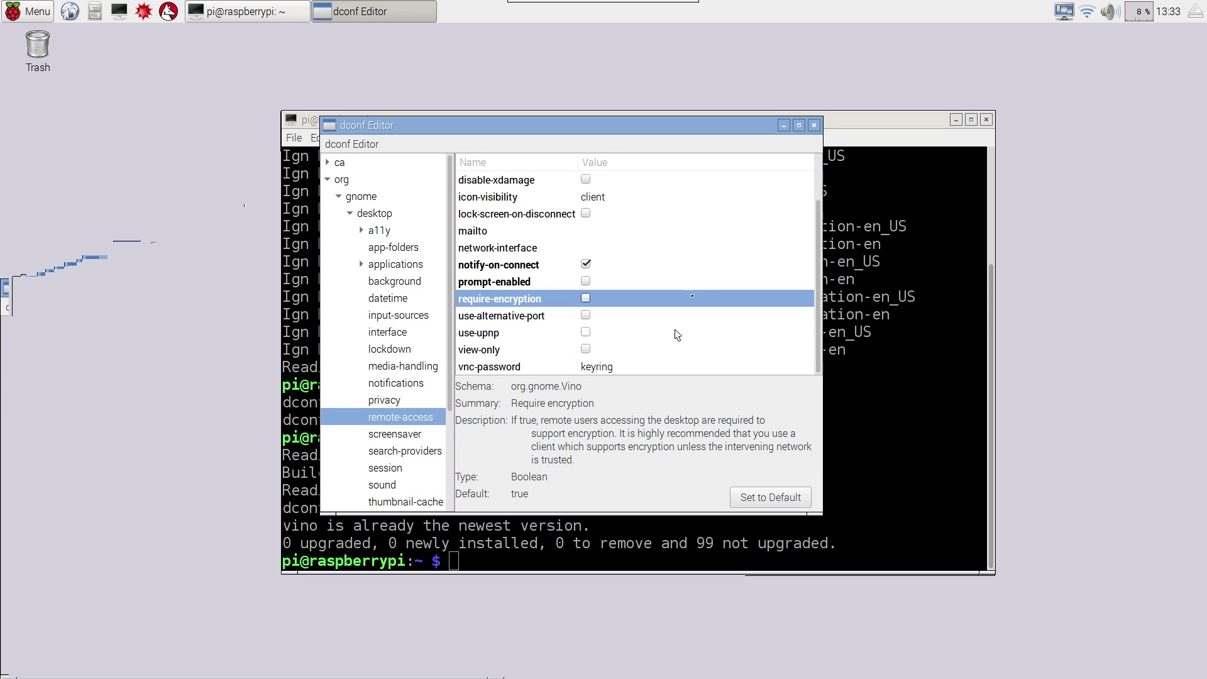
left_click(815, 125)
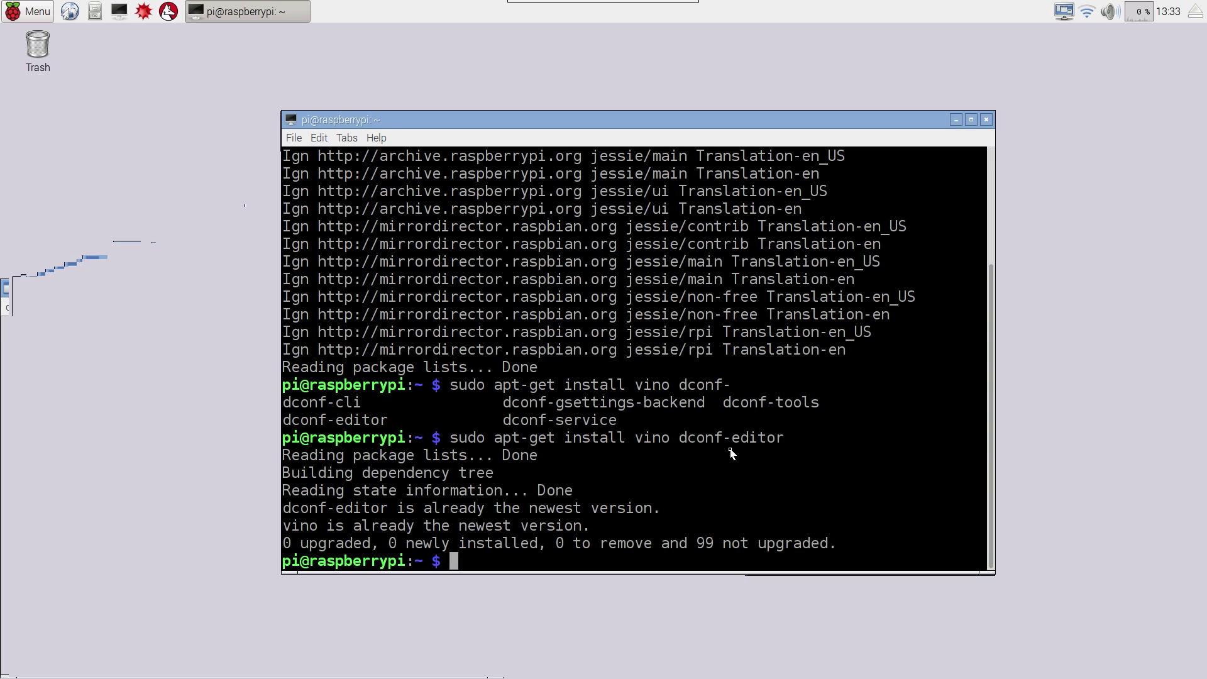
Enter ~/.config and list its contents, spotting the autostart folder
type("cd .config")
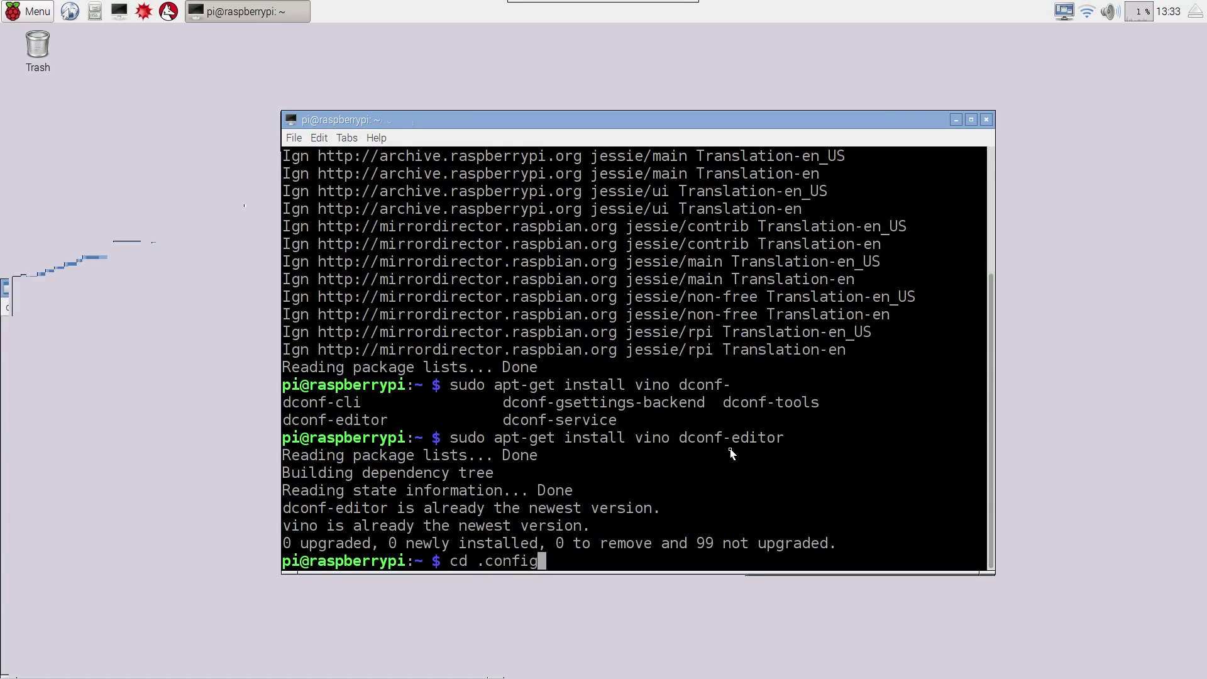
key("Return")
type("ls")
key("Return")
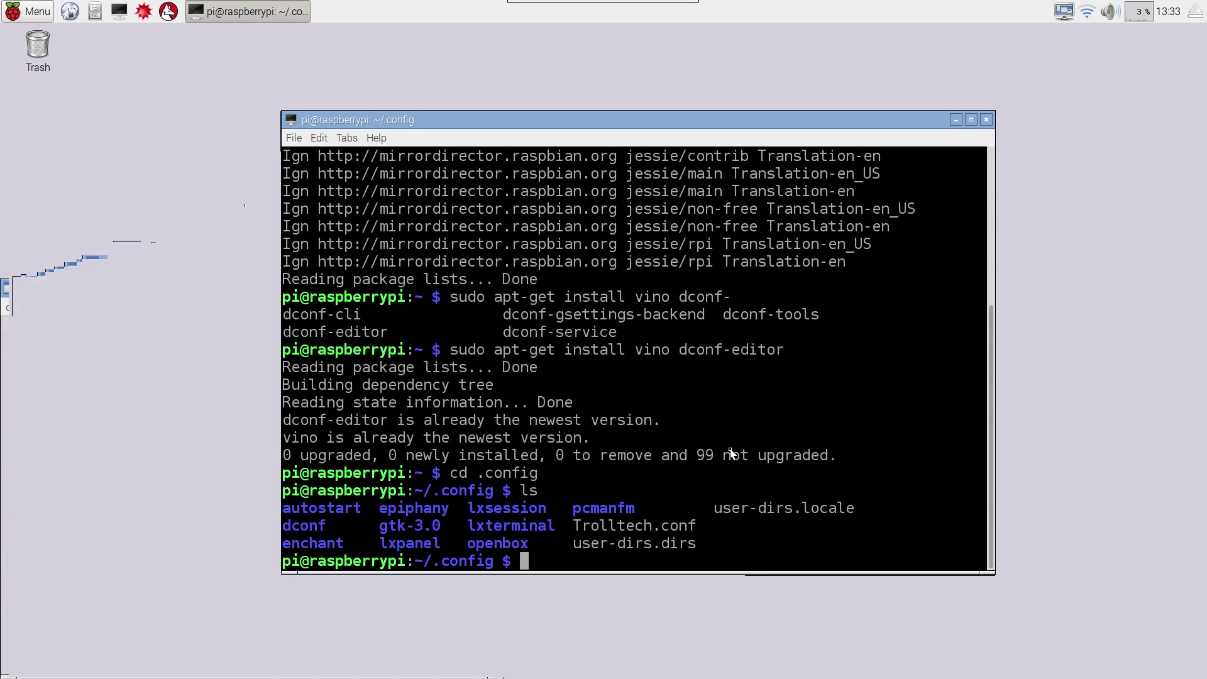
left_click_drag(343, 510, 291, 514)
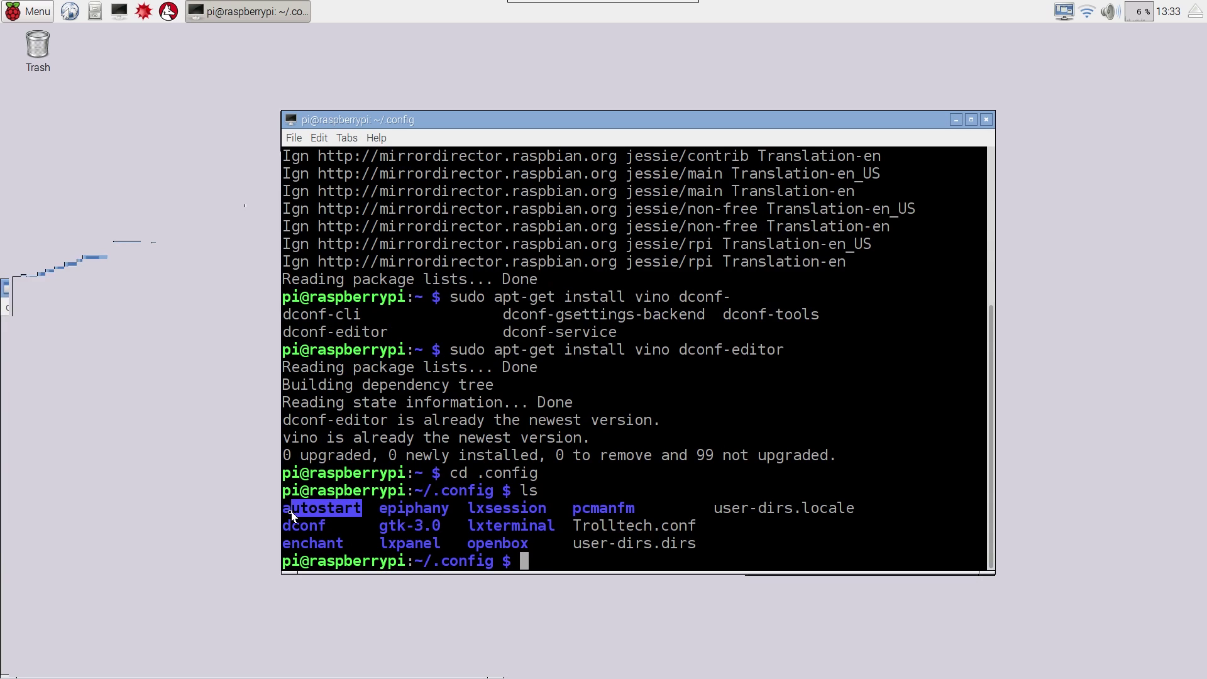
left_click(297, 511)
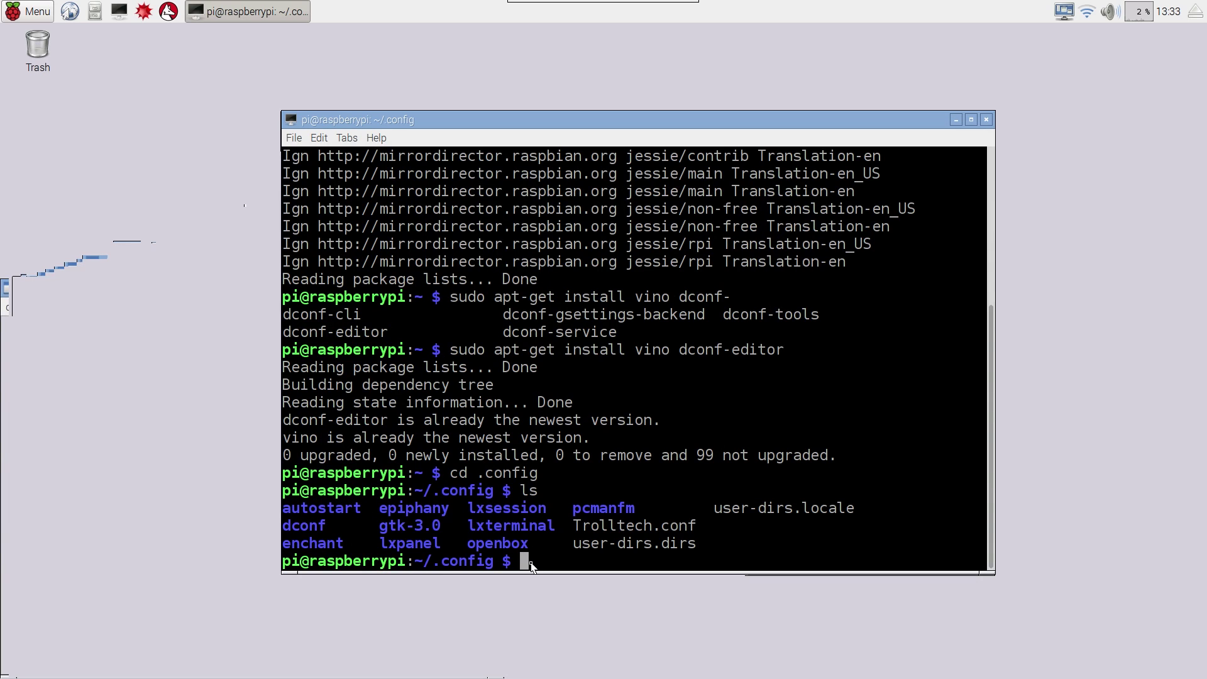
Create the autostart folder, enter and list it, and open vino.desktop in nano
type("mkdir autio")
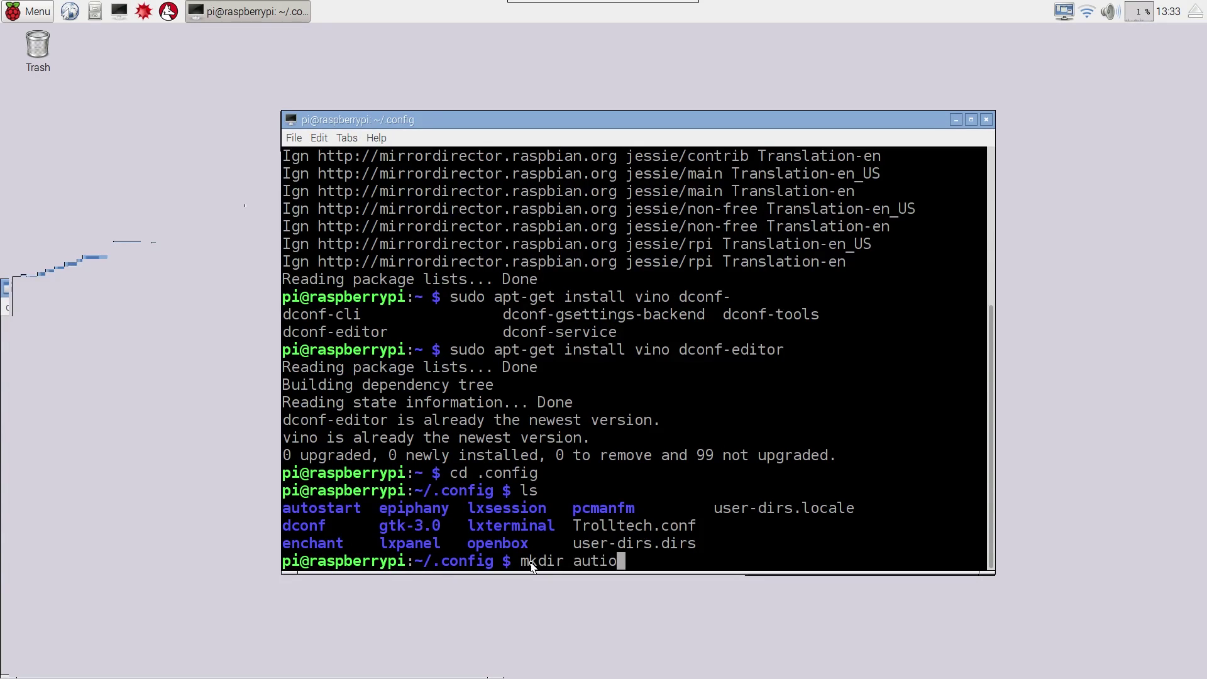
key("BackSpace")
key("BackSpace")
type("ostart")
key("Return")
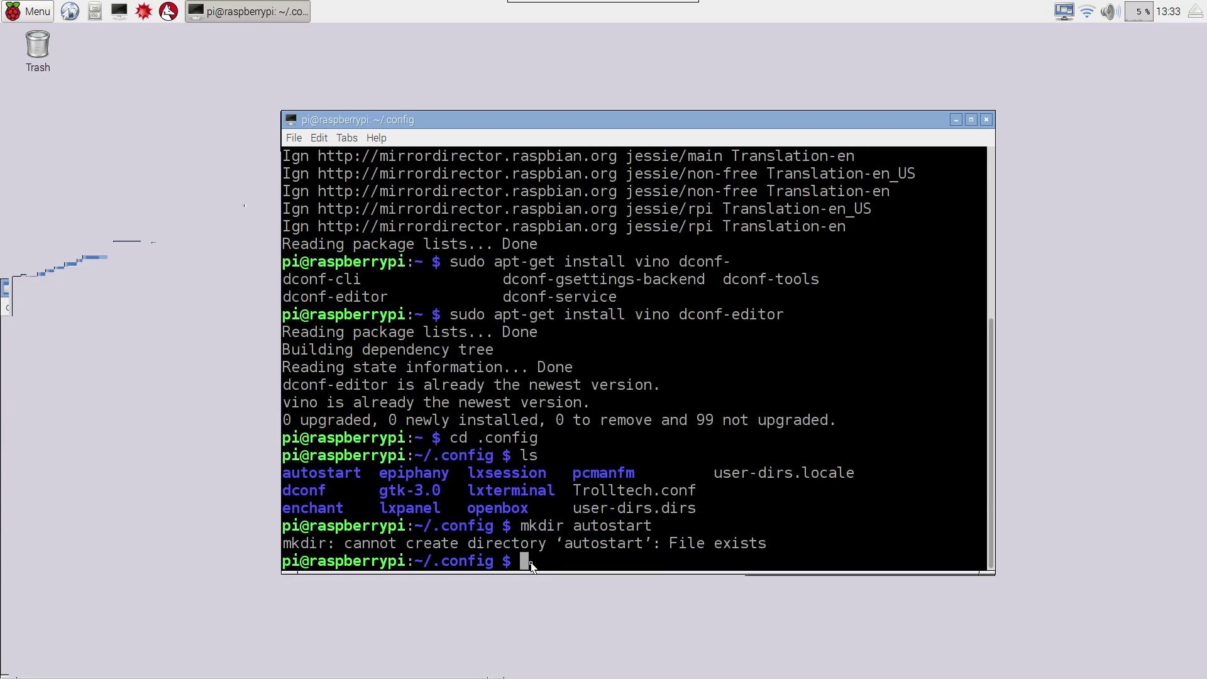
type("cd autosta")
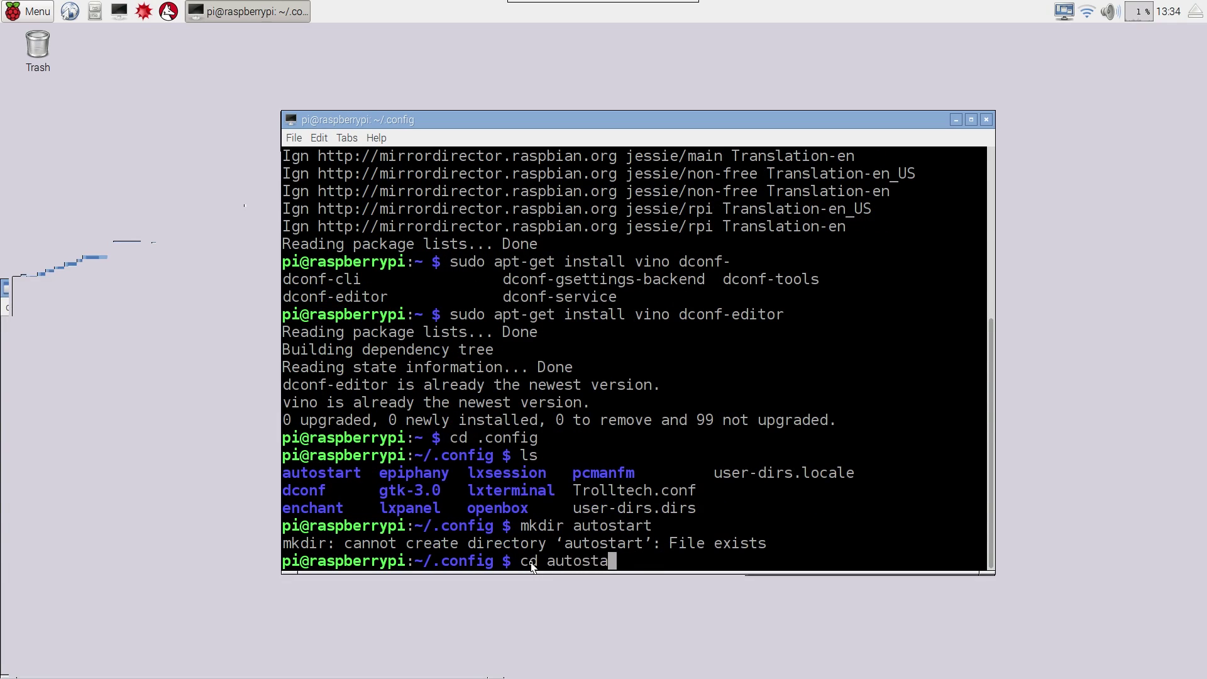
type("rt")
key("Return")
type("ls")
key("Return")
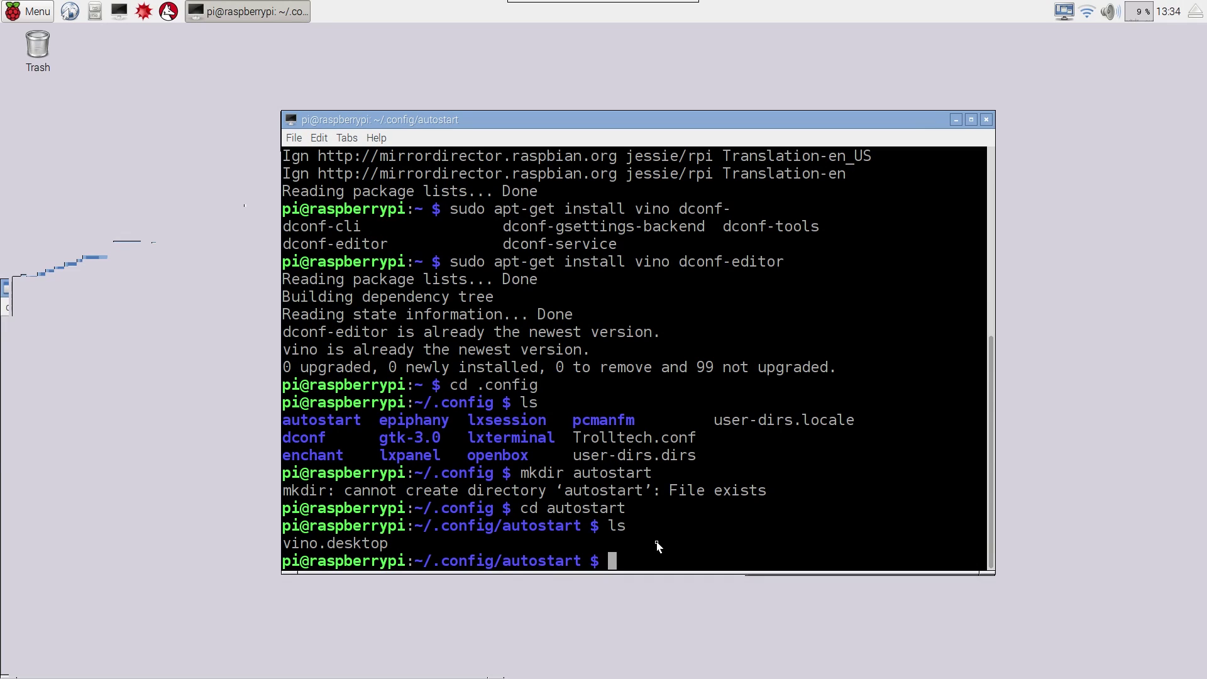
type("nano ")
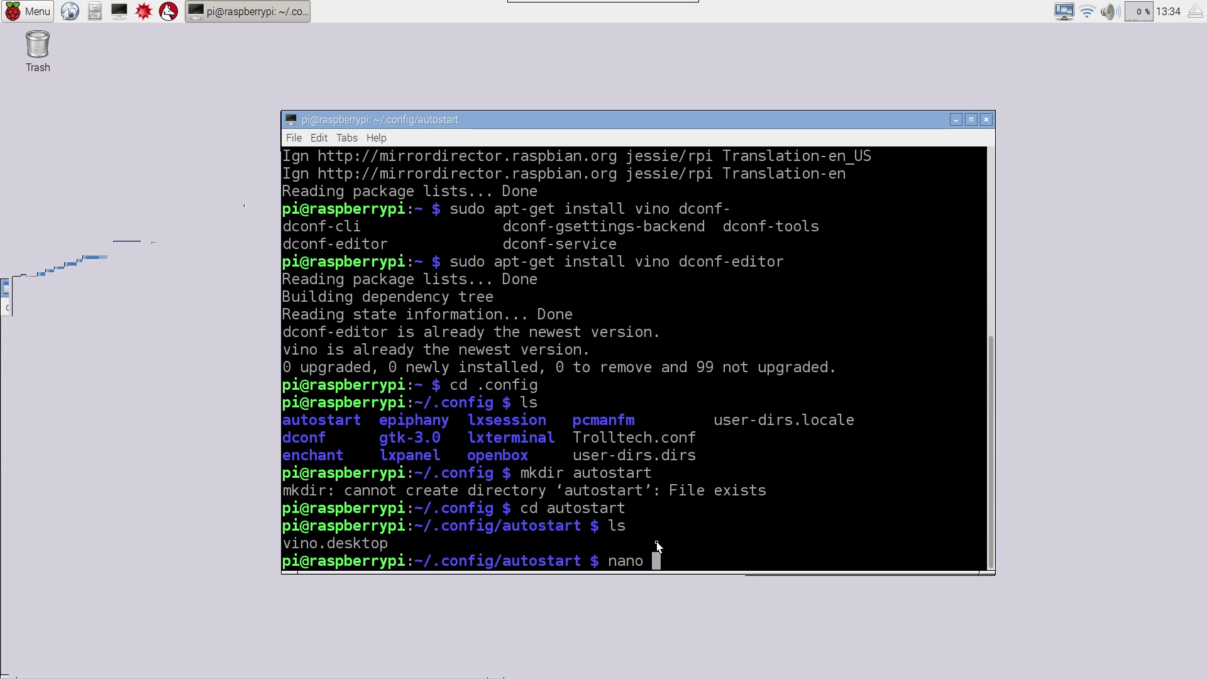
type("vino")
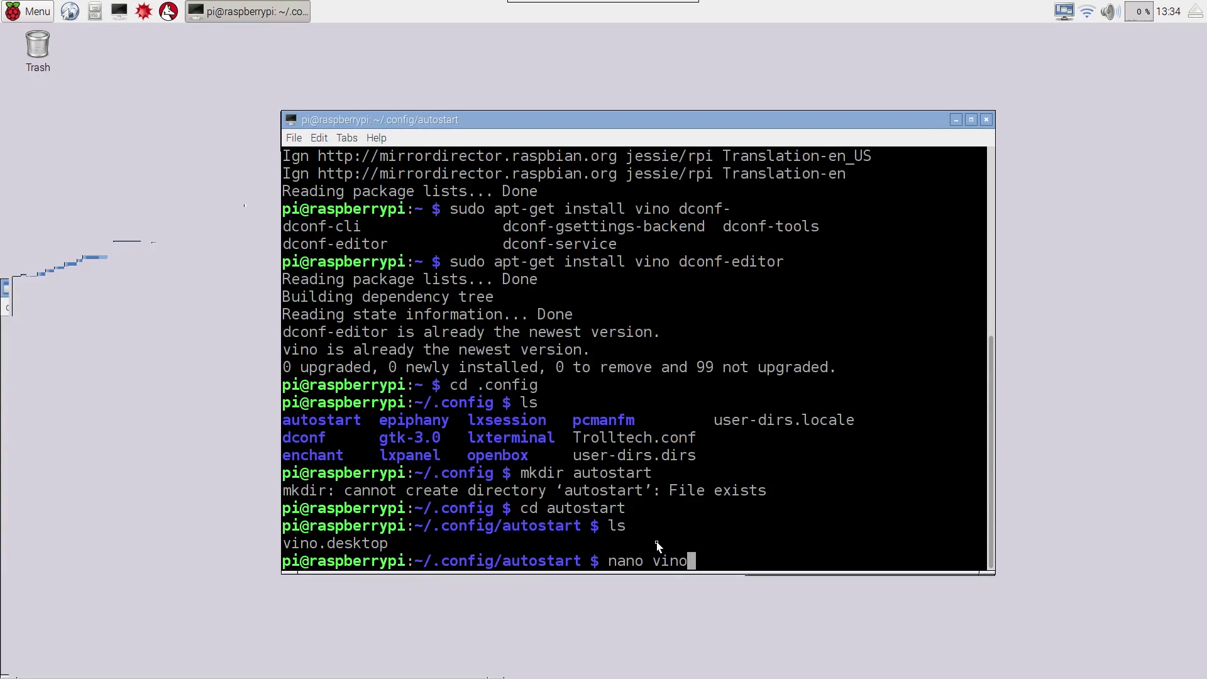
type(".desktop")
key("Return")
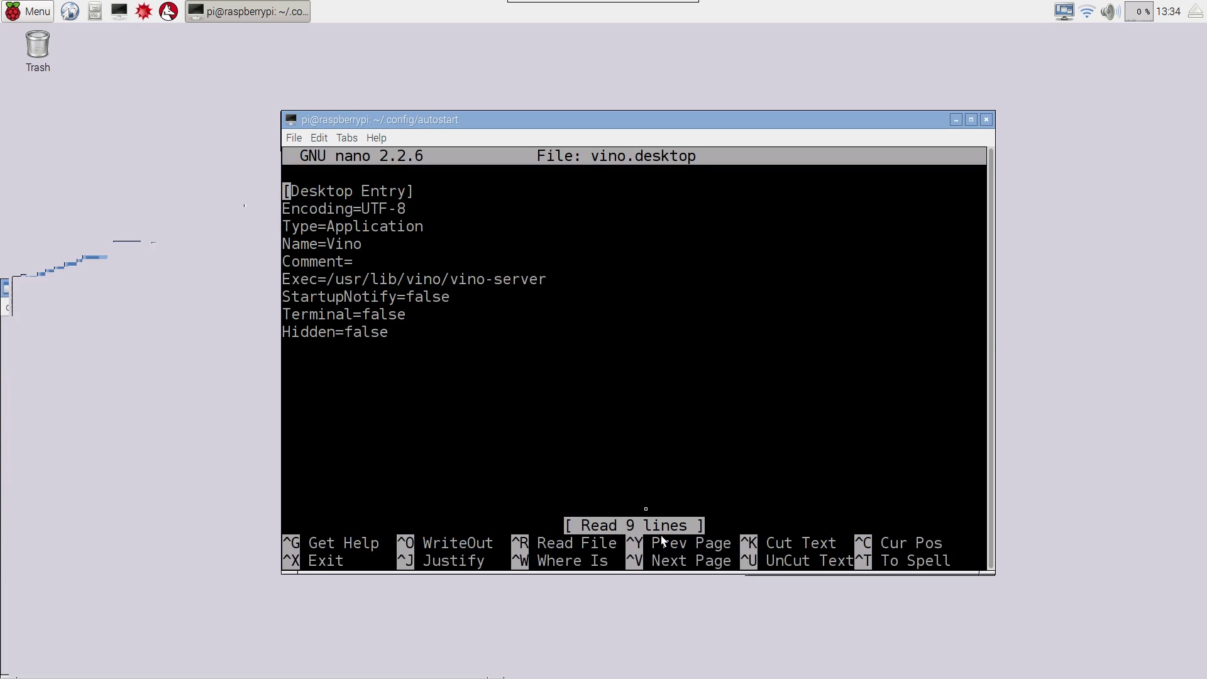
Review the vino.desktop Exec path /usr/lib/vino/vino-server, then exit nano with Ctrl+X
left_click_drag(401, 337, 300, 202)
left_click(333, 256)
left_click_drag(327, 280, 552, 286)
left_click(547, 284)
left_click_drag(412, 328, 623, 332)
left_click(457, 286)
key("ctrl+x")
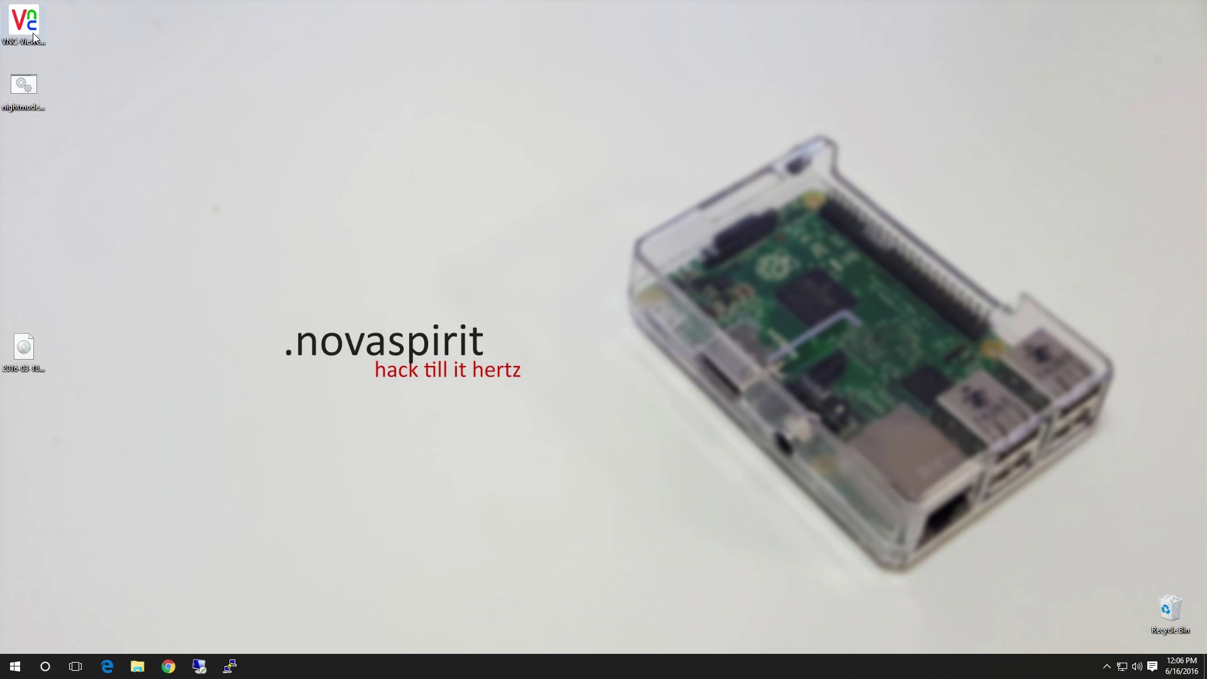
Launch VNC Viewer and connect to 192.168.105.127, accepting the unencrypted connection
double_click(24, 23)
left_click(643, 325)
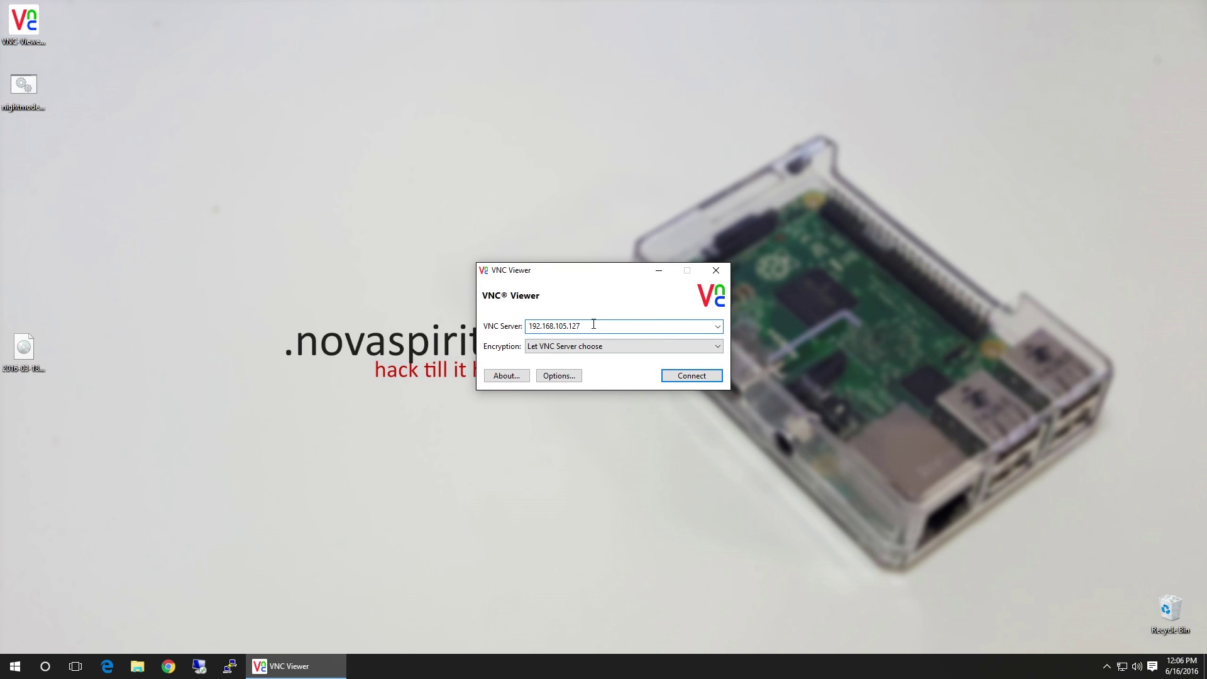
left_click(691, 376)
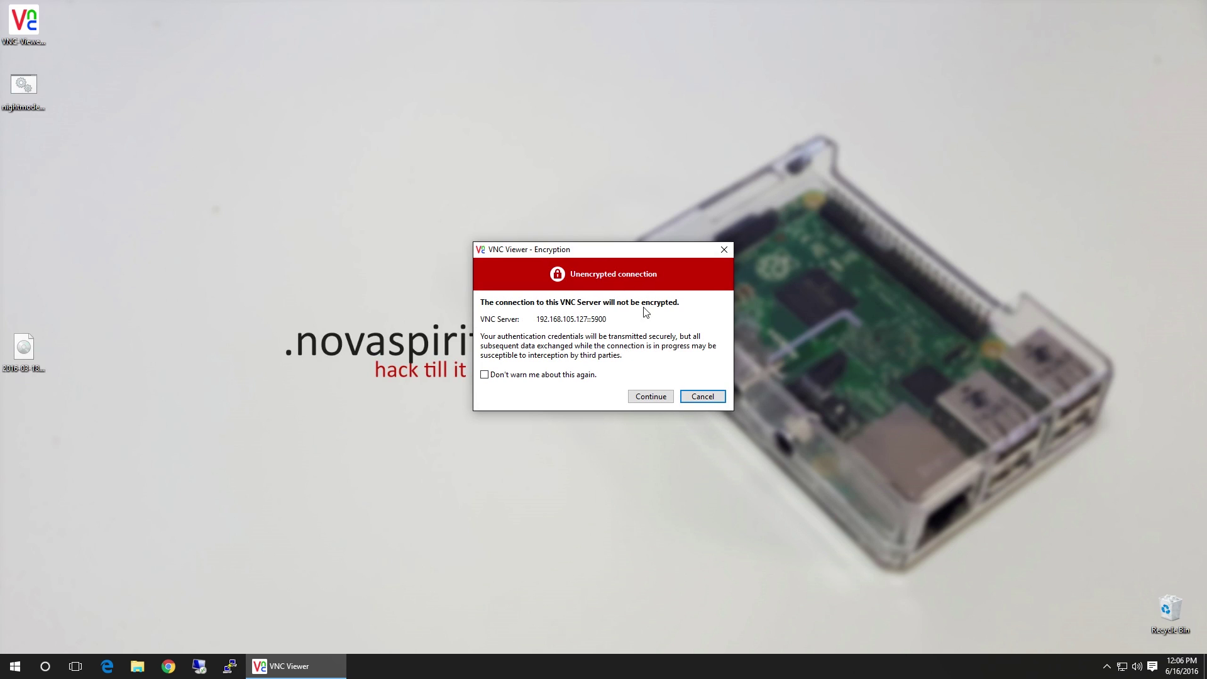
left_click(663, 402)
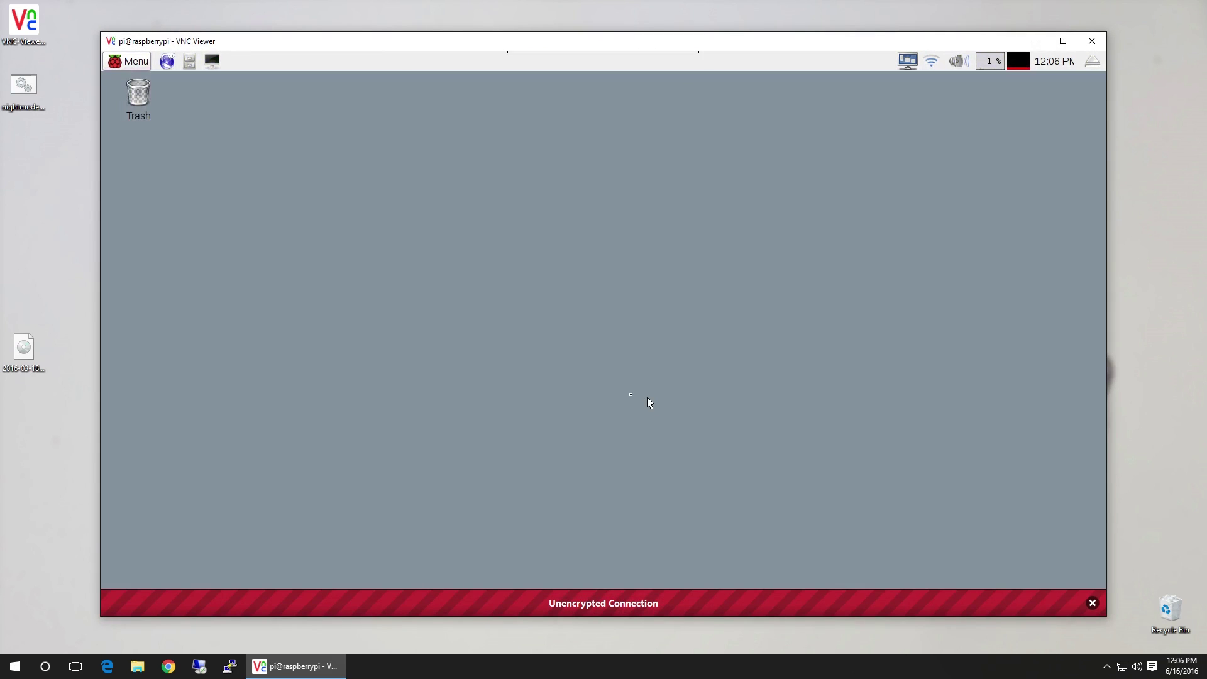
Open the Raspberry Pi main menu remotely within the VNC session
left_click(117, 63)
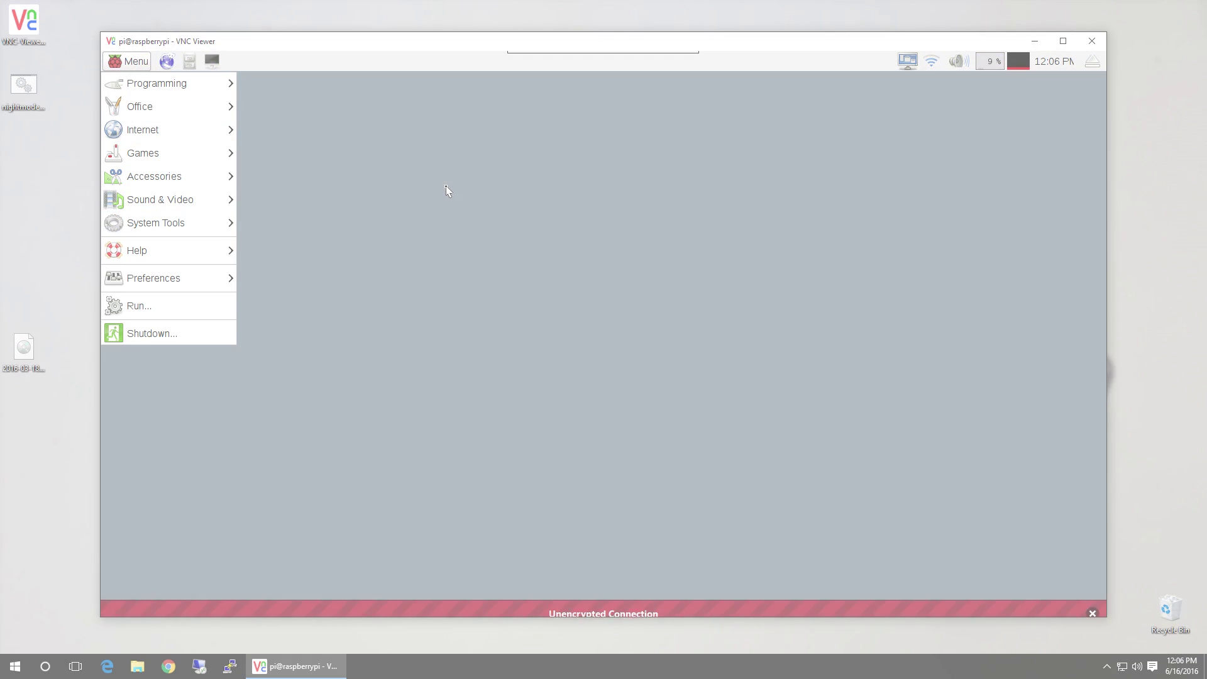